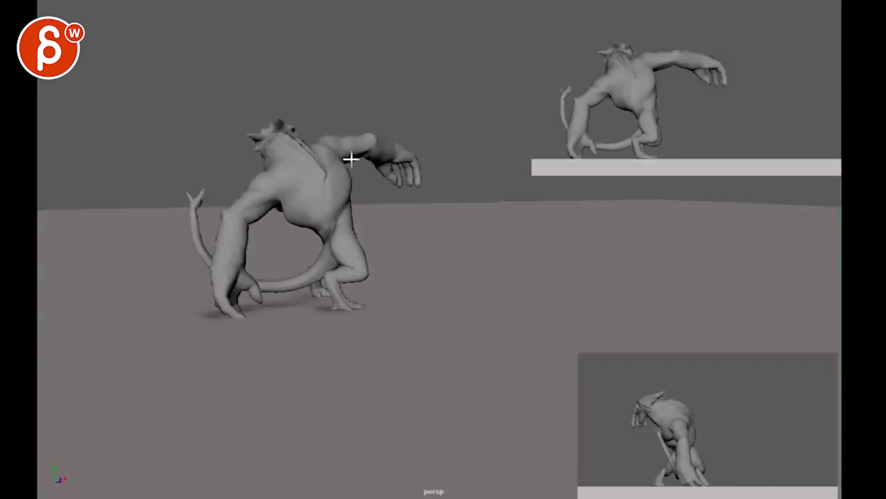
Sketch a yellow arc over the monster's arm swing, then clear it and resume playback.
{"action": "left_click_drag", "start_coordinate": [337, 148], "coordinate": [371, 154]}
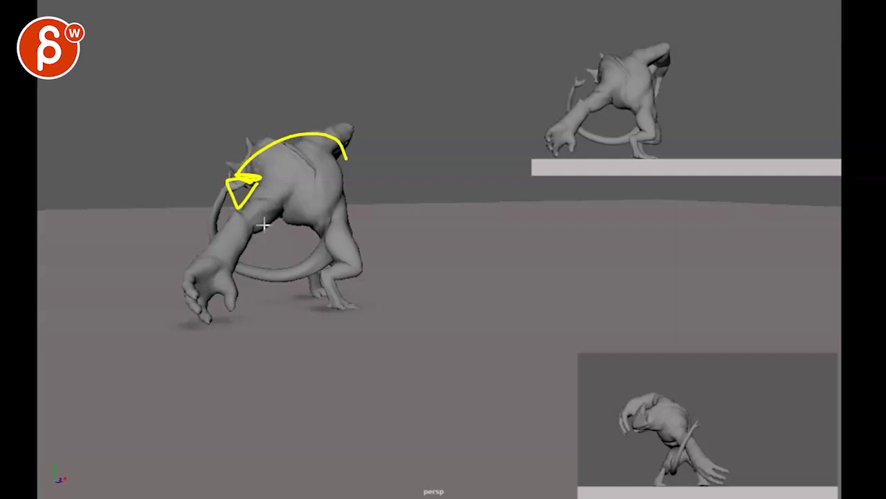
{"action": "key", "text": "alt+v"}
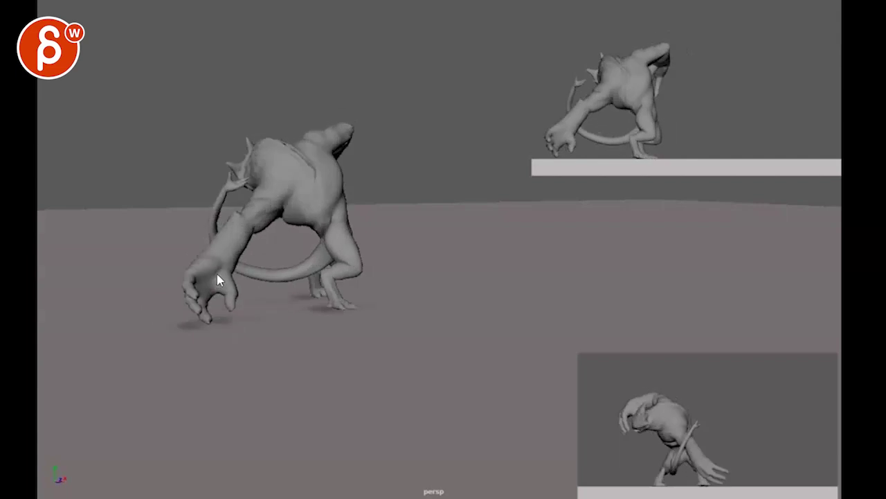
Circle the forearm in yellow, clear it, and step through the lying-pose frames.
{"action": "left_click_drag", "start_coordinate": [209, 231], "coordinate": [238, 221]}
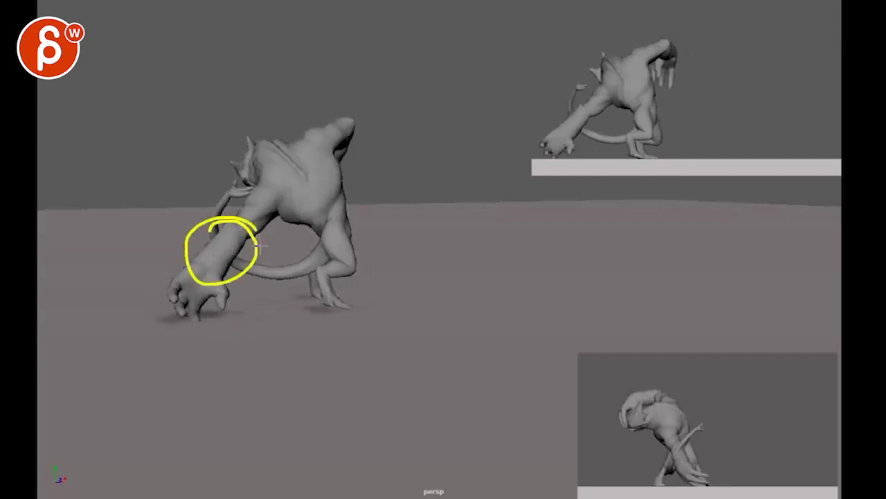
{"action": "key", "text": "Escape"}
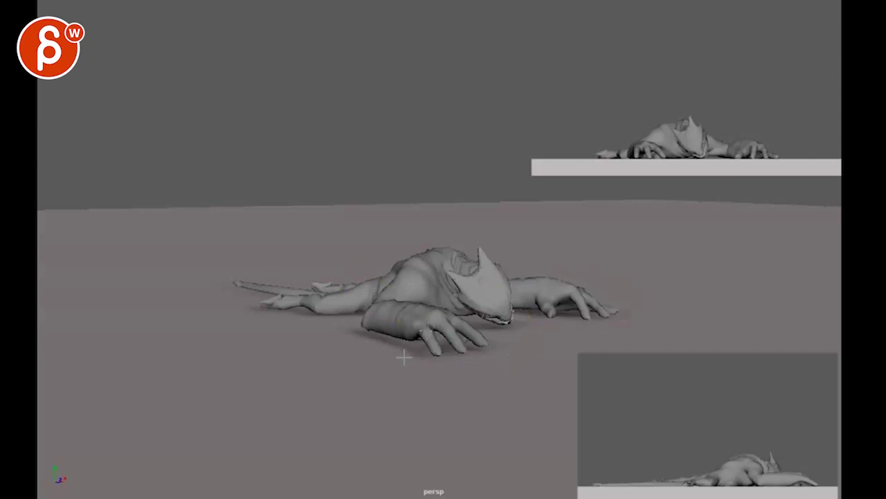
{"action": "key", "text": "."}
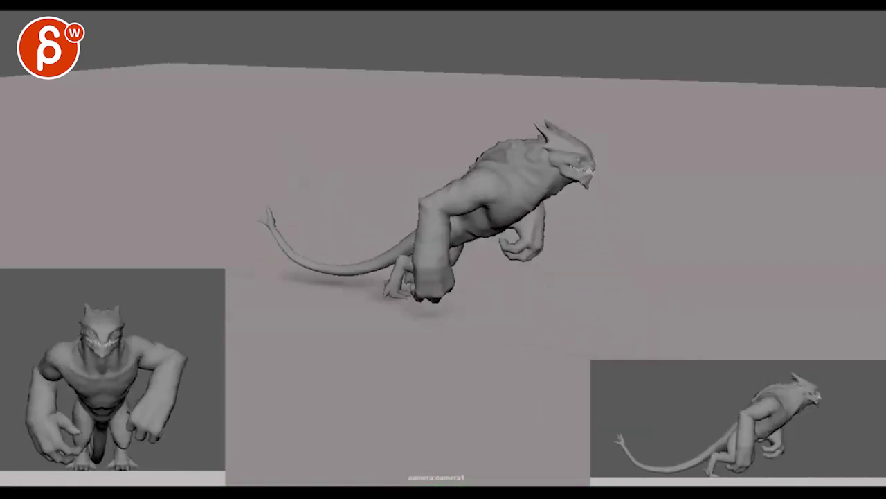
Jump the second playblast back to about 00:00:17, then rewind it to frame 1.
{"action": "mouse_move", "coordinate": [648, 483]}
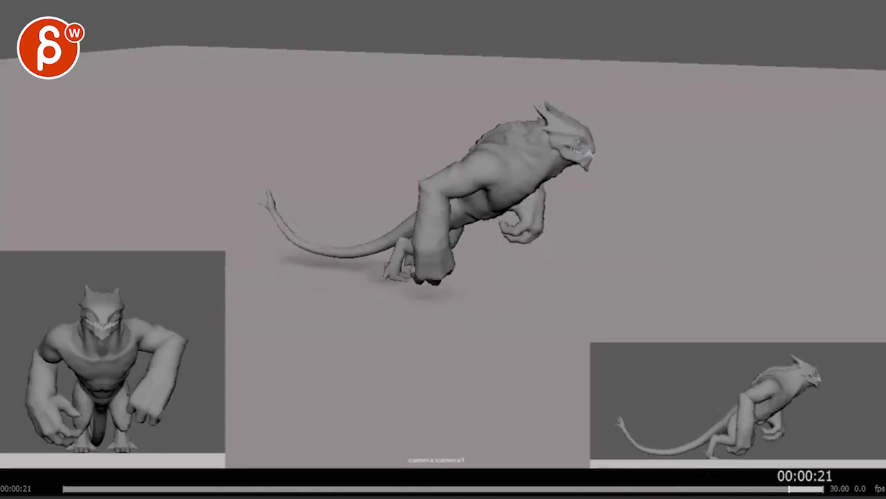
{"action": "left_click", "coordinate": [693, 489]}
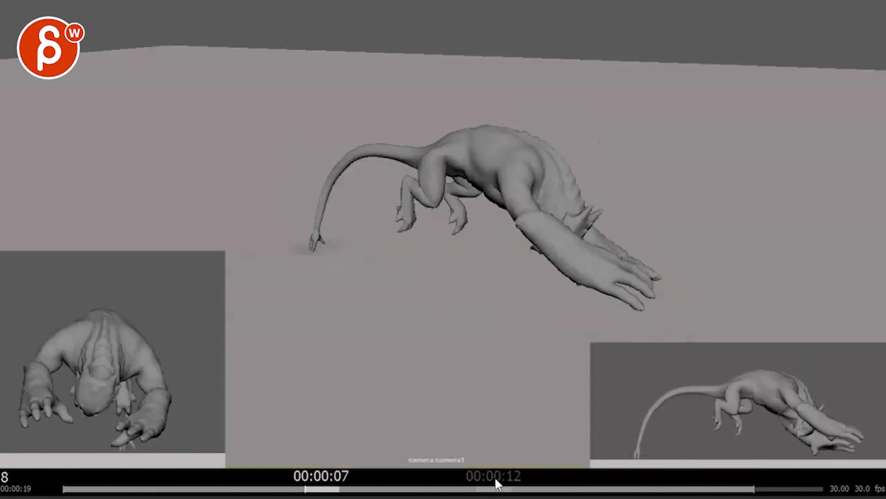
{"action": "left_click", "coordinate": [104, 485]}
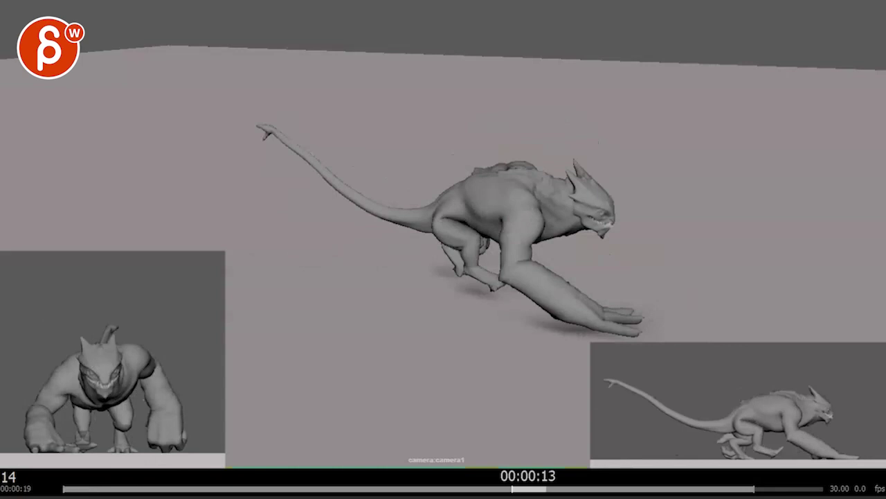
Stop the looping second playblast on frame 3 near the start of the timeline.
{"action": "left_click", "coordinate": [122, 493]}
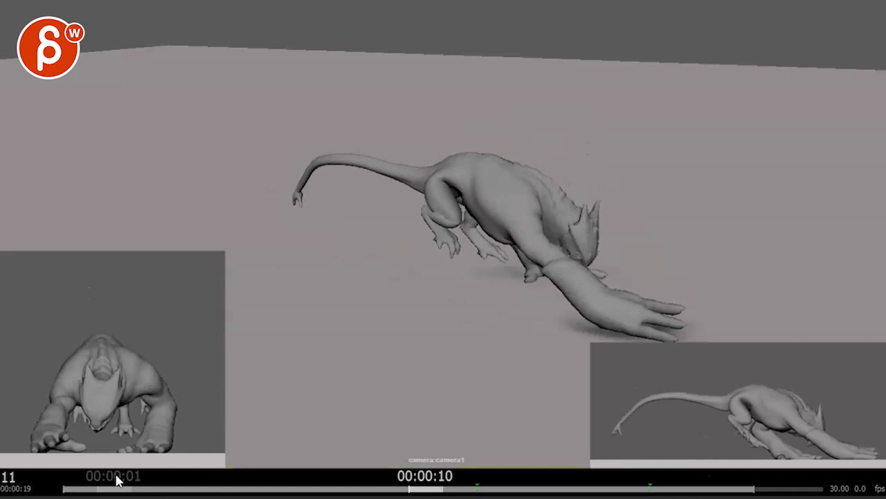
{"action": "left_click", "coordinate": [149, 493]}
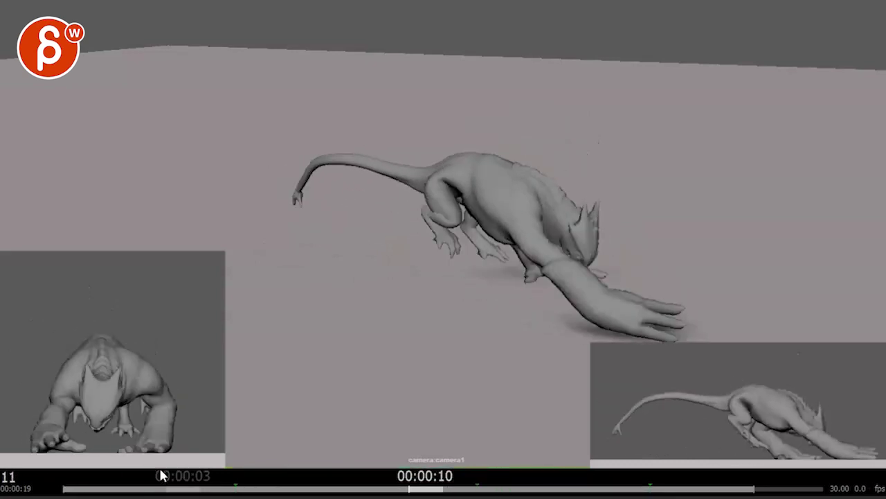
Step the playblast through frames 12 to 19, comparing adjacent poses.
{"action": "key", "text": "alt+period"}
{"action": "key", "text": "alt+period"}
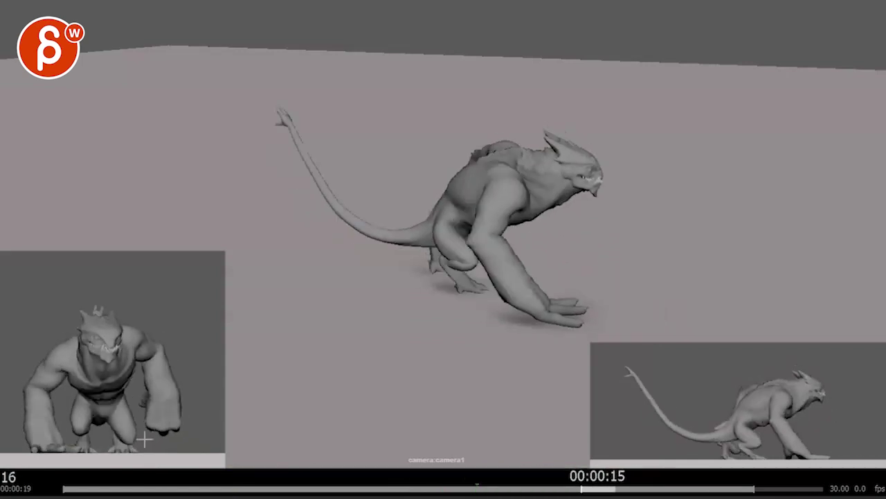
{"action": "key", "text": "alt+comma"}
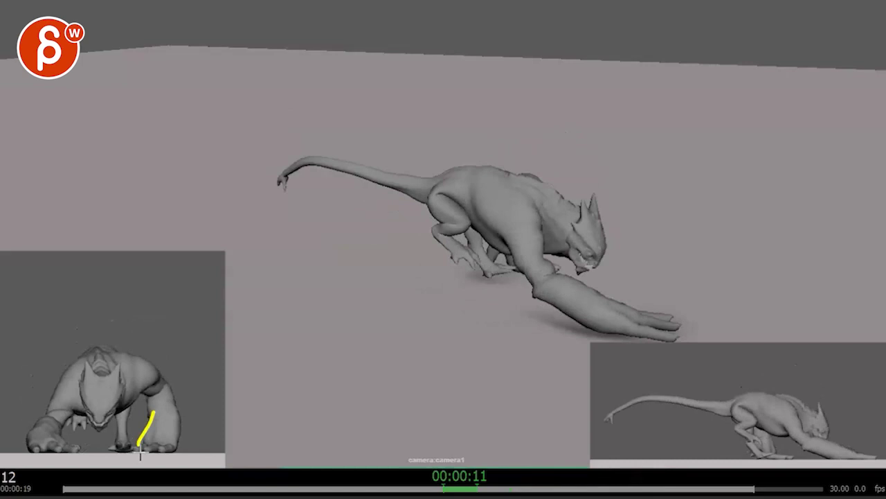
{"action": "key", "text": "alt+period"}
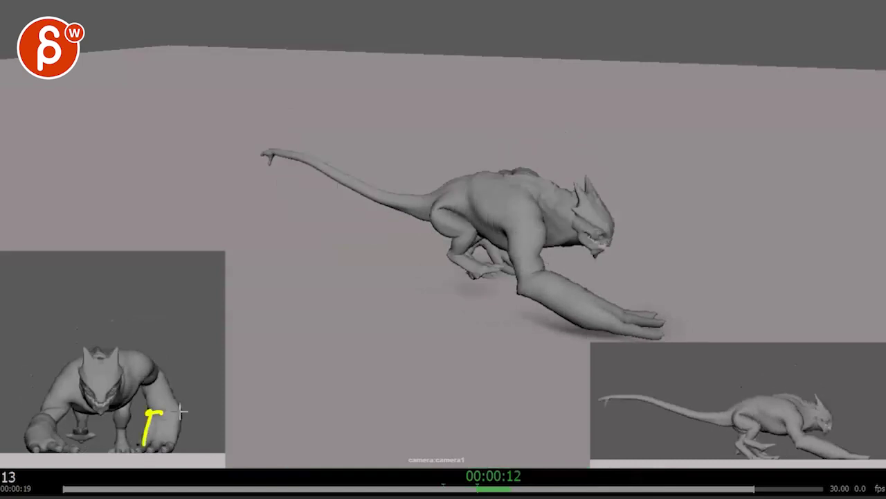
{"action": "key", "text": "alt+period"}
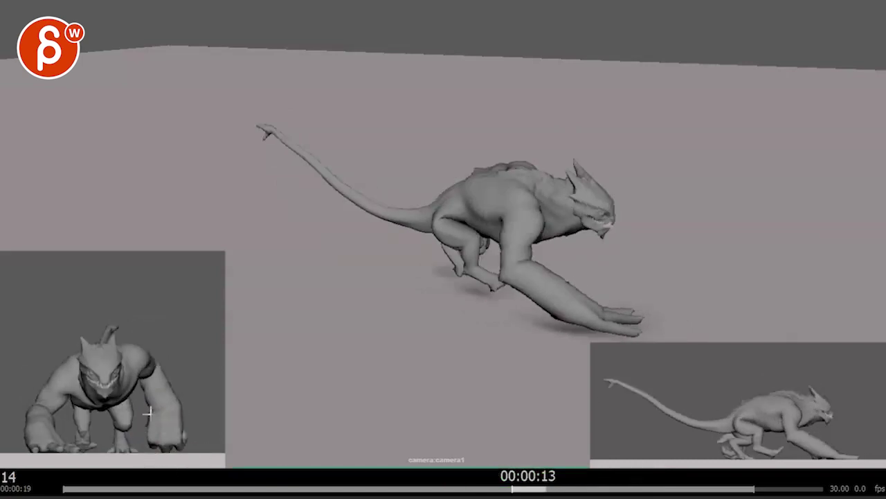
{"action": "key", "text": "alt+period"}
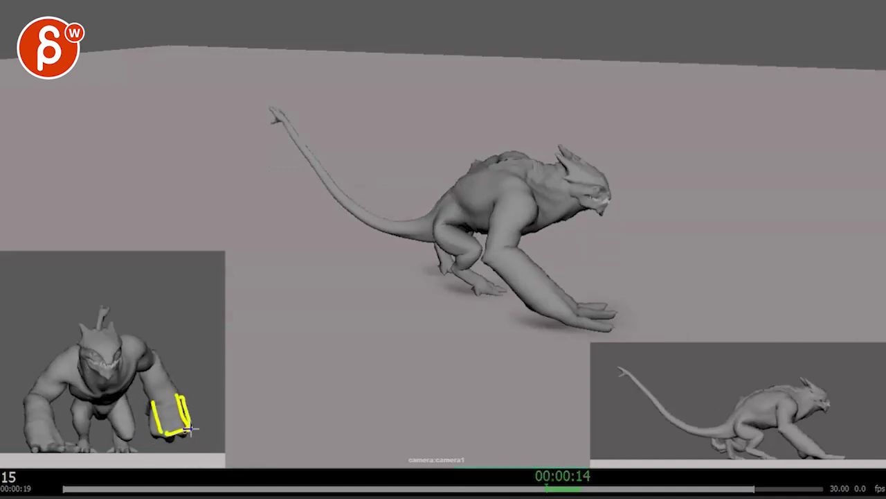
{"action": "key", "text": "alt+period"}
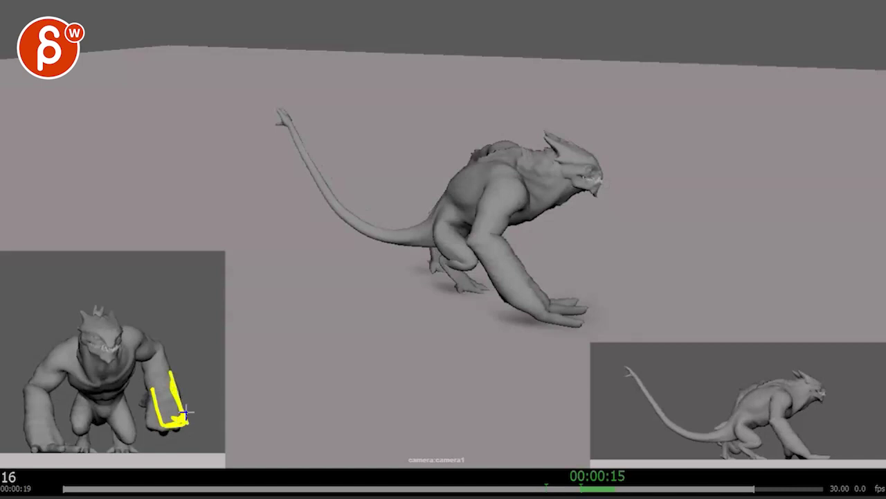
{"action": "key", "text": "alt+period"}
{"action": "key", "text": "alt+period"}
{"action": "key", "text": "alt+period"}
{"action": "key", "text": "alt+comma"}
{"action": "key", "text": "alt+comma"}
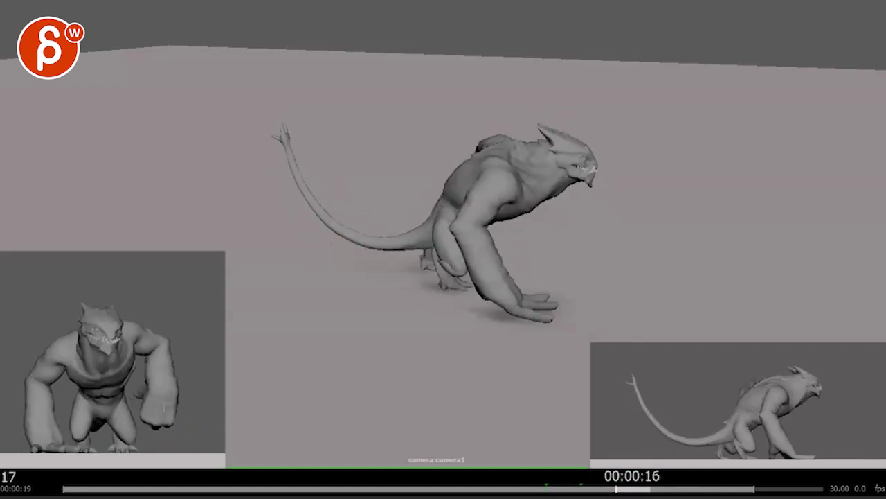
{"action": "key", "text": "alt+comma"}
{"action": "key", "text": "alt+period"}
{"action": "key", "text": "alt+period"}
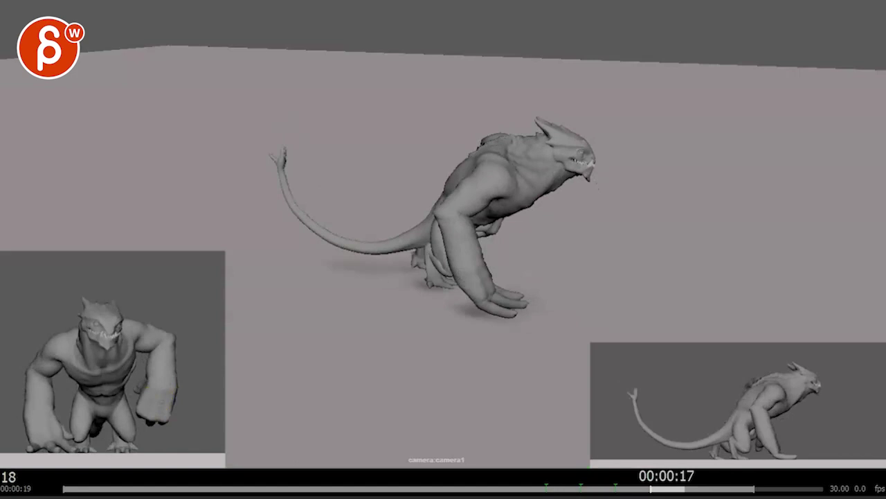
{"action": "key", "text": "alt+period"}
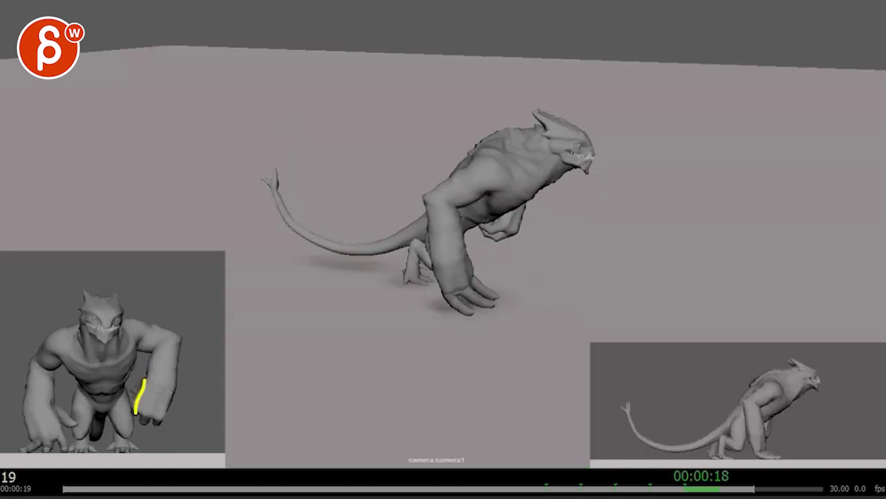
{"action": "key", "text": "alt+period"}
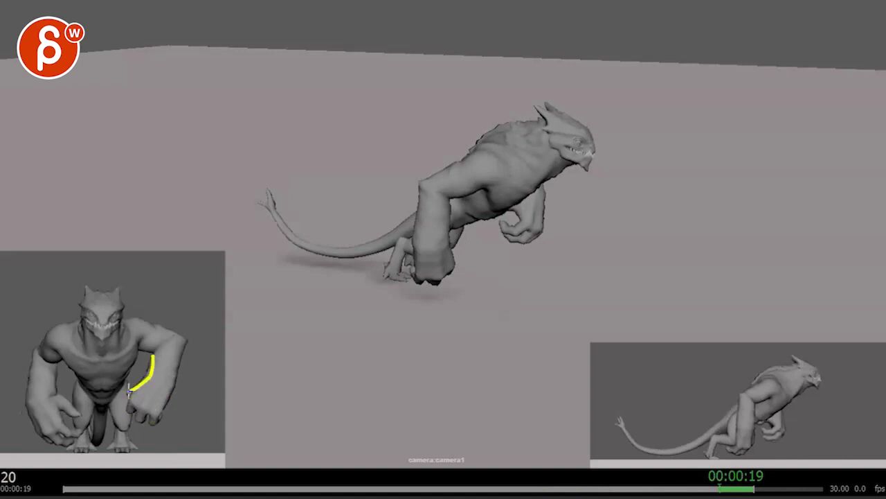
Jump back near frame 4 and compare frames 4 to 7, settling on frame 6.
{"action": "left_click", "coordinate": [155, 487]}
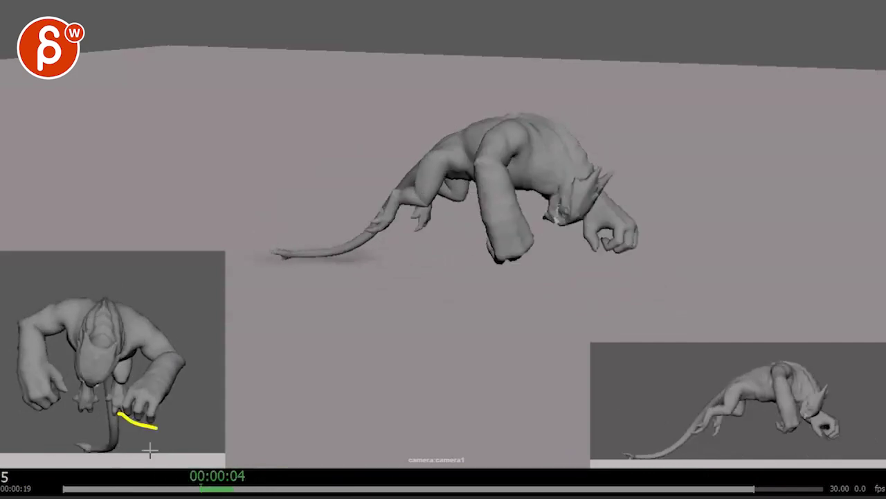
{"action": "key", "text": "Left"}
{"action": "key", "text": "Left"}
{"action": "key", "text": "Right"}
{"action": "key", "text": "Right"}
{"action": "key", "text": "Right"}
{"action": "key", "text": "Right"}
{"action": "key", "text": "Left"}
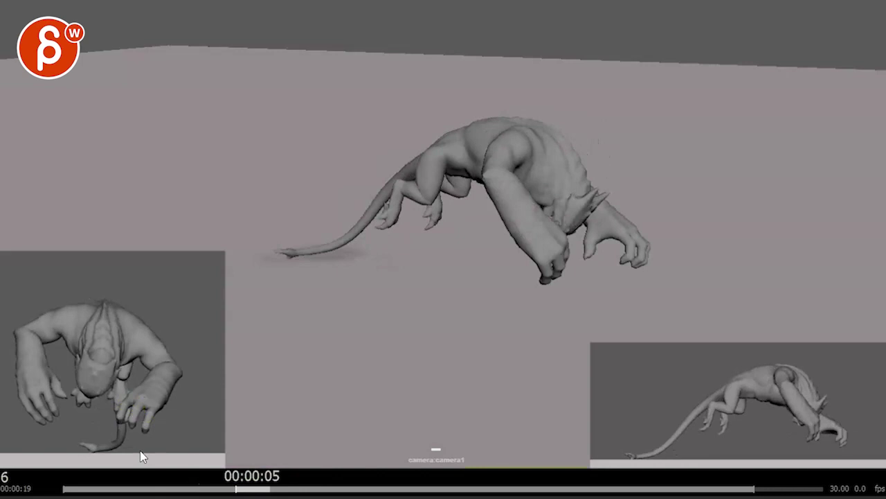
{"action": "key", "text": "Left"}
{"action": "key", "text": "Left"}
{"action": "key", "text": "Right"}
{"action": "key", "text": "Right"}
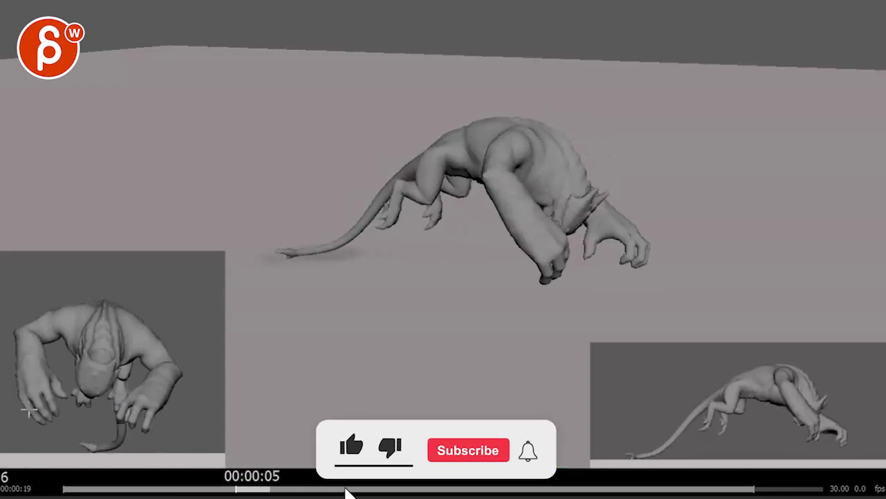
{"action": "key", "text": "Left"}
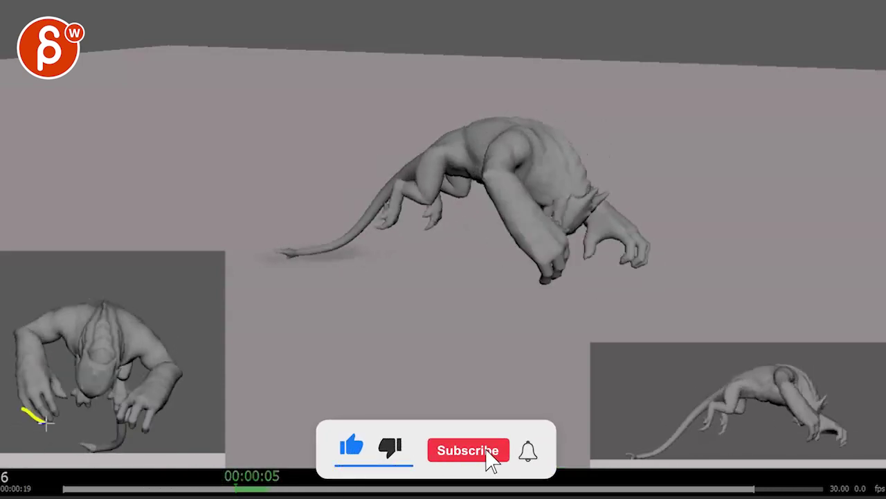
{"action": "key", "text": "Right"}
{"action": "key", "text": "Right"}
{"action": "key", "text": "Right"}
{"action": "key", "text": "Right"}
{"action": "key", "text": "Left"}
{"action": "key", "text": "Left"}
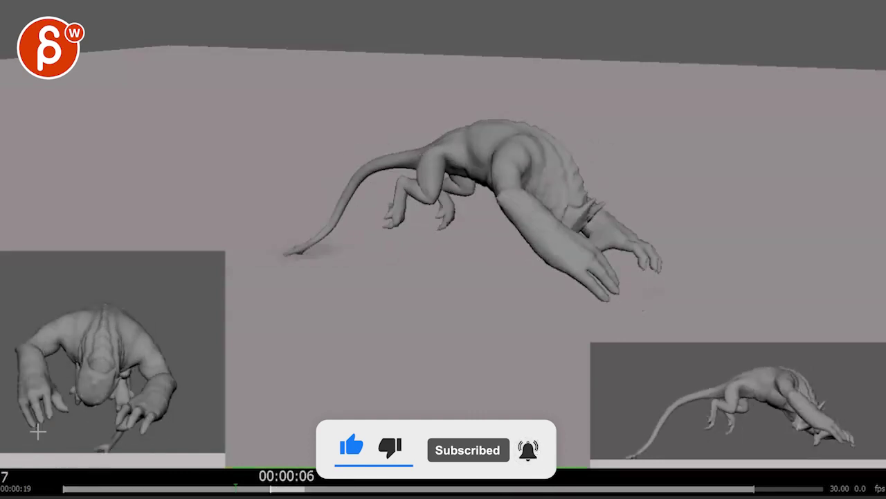
{"action": "key", "text": "Left"}
Note the tail in yellow in the front view, resume playback, then scrub the opening frames 5–8.
{"action": "mouse_move", "coordinate": [115, 391]}
{"action": "left_mouse_down"}
{"action": "mouse_move", "coordinate": [122, 433]}
{"action": "mouse_move", "coordinate": [154, 408]}
{"action": "left_mouse_up"}
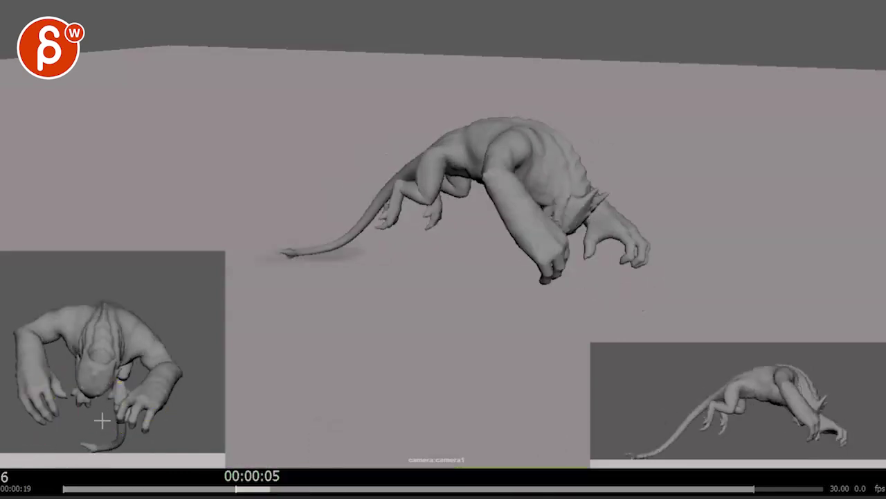
{"action": "key", "text": "space"}
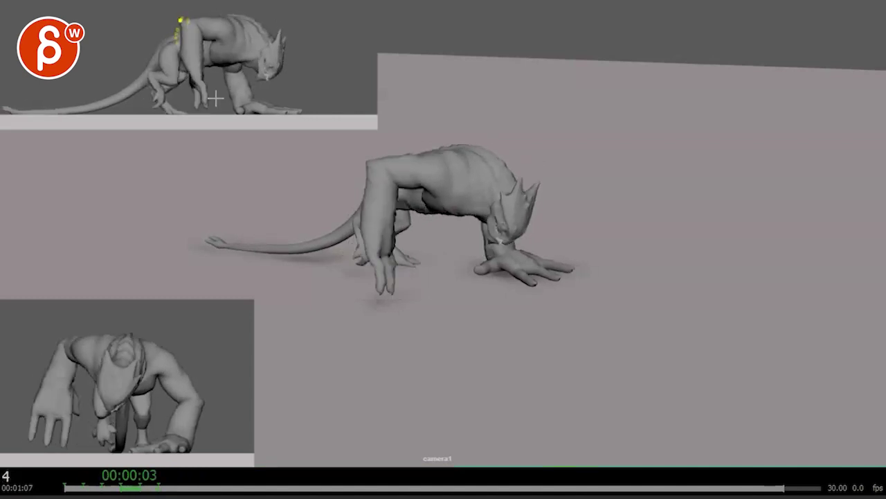
{"action": "left_click_drag", "start_coordinate": [215, 99], "coordinate": [344, 173]}
{"action": "mouse_move", "coordinate": [312, 277]}
{"action": "left_mouse_down"}
{"action": "mouse_move", "coordinate": [326, 302]}
{"action": "mouse_move", "coordinate": [348, 297]}
{"action": "mouse_move", "coordinate": [372, 241]}
{"action": "mouse_move", "coordinate": [329, 243]}
{"action": "left_mouse_up"}
Play the clip, pause on frame 20, scrub around frame 21 and remove its yellow stroke.
{"action": "key", "text": "space"}
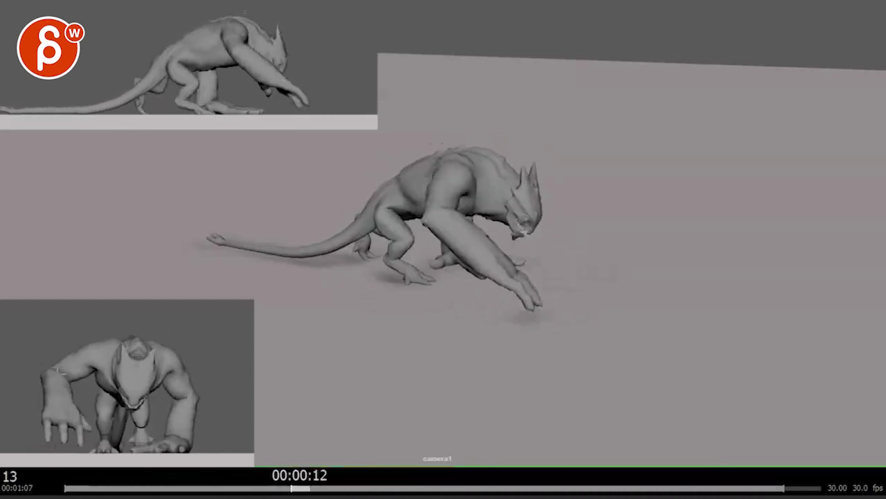
{"action": "key", "text": "space"}
{"action": "mouse_move", "coordinate": [433, 489]}
{"action": "left_mouse_down"}
{"action": "mouse_move", "coordinate": [524, 488]}
{"action": "mouse_move", "coordinate": [451, 489]}
{"action": "left_mouse_up"}
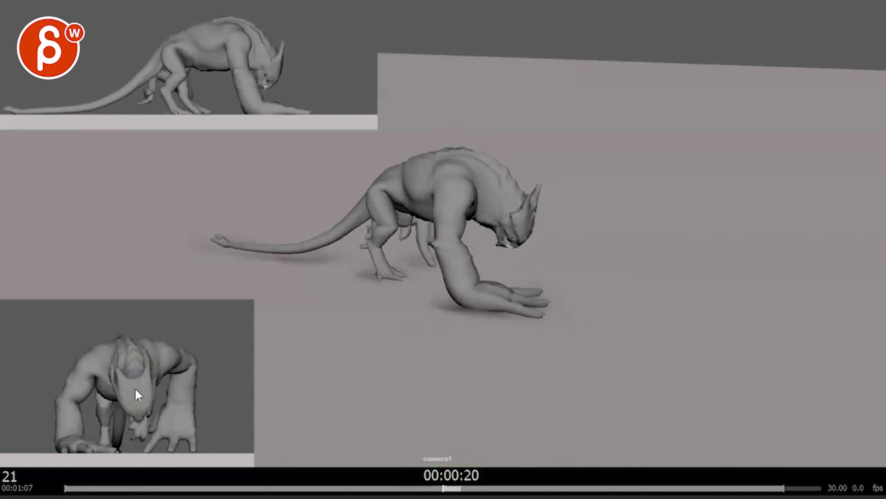
{"action": "key", "text": "Escape"}
{"action": "key", "text": "Escape"}
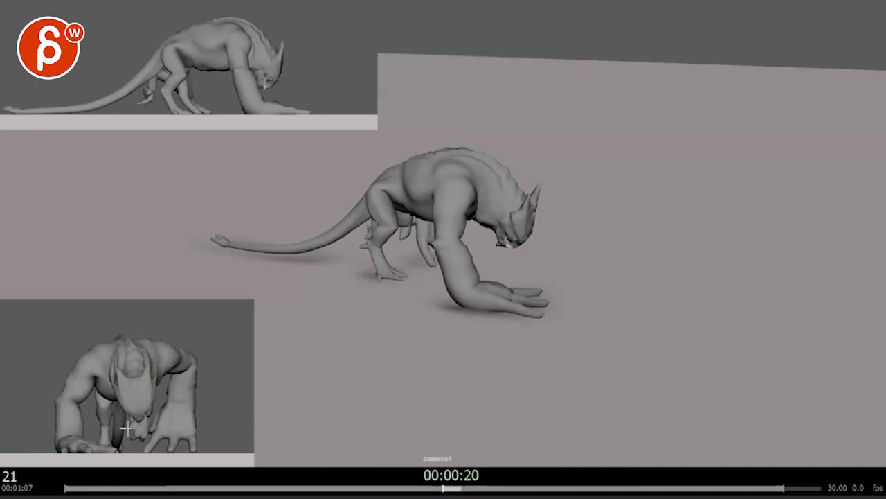
Step through frames 21 to 28, wrap to frame 1, and advance to frame 12.
{"action": "key", "text": "Right"}
{"action": "key", "text": "Right"}
{"action": "key", "text": "Right"}
{"action": "key", "text": "Left"}
{"action": "key", "text": "Left"}
{"action": "key", "text": "Left"}
{"action": "key", "text": "Right"}
{"action": "key", "text": "Right"}
{"action": "key", "text": "Left"}
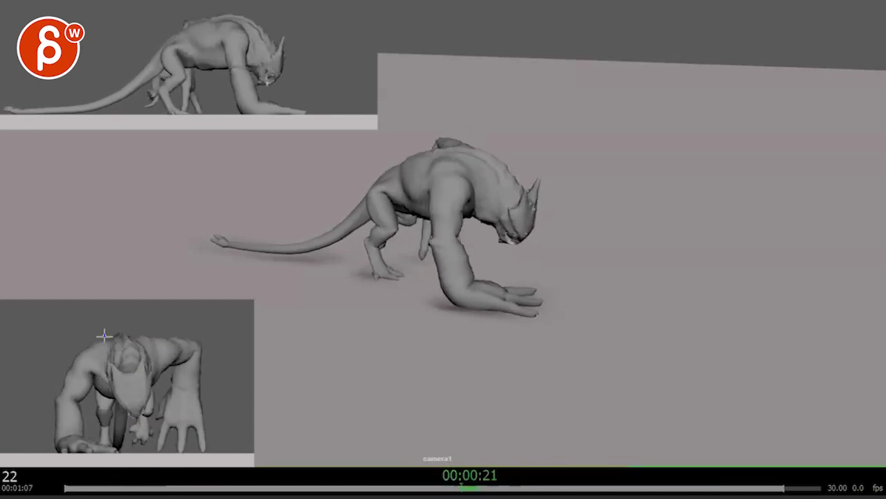
{"action": "key", "text": "Right"}
{"action": "key", "text": "Right"}
{"action": "key", "text": "Right"}
{"action": "key", "text": "Right"}
{"action": "key", "text": "Right"}
{"action": "key", "text": "Right"}
{"action": "key", "text": "Right"}
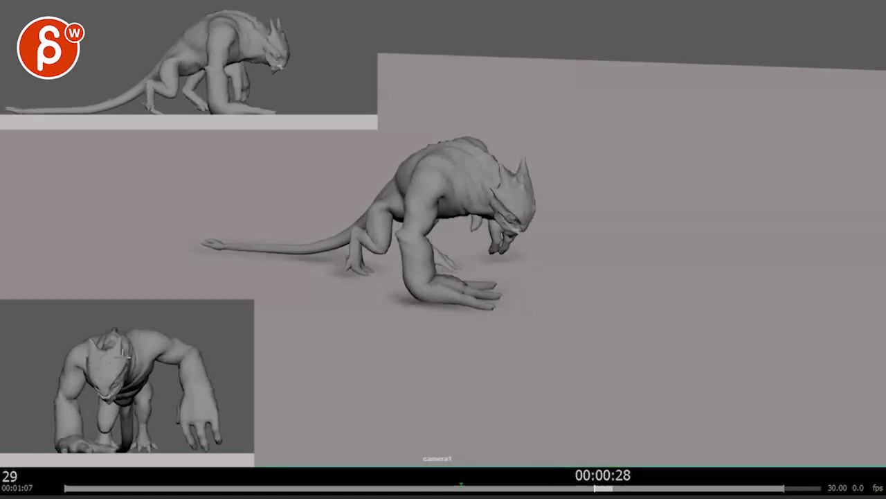
{"action": "key", "text": "Right"}
{"action": "key", "text": "Right"}
{"action": "key", "text": "Right"}
{"action": "key", "text": "Right"}
{"action": "key", "text": "Right"}
{"action": "key", "text": "Right"}
{"action": "key", "text": "Right"}
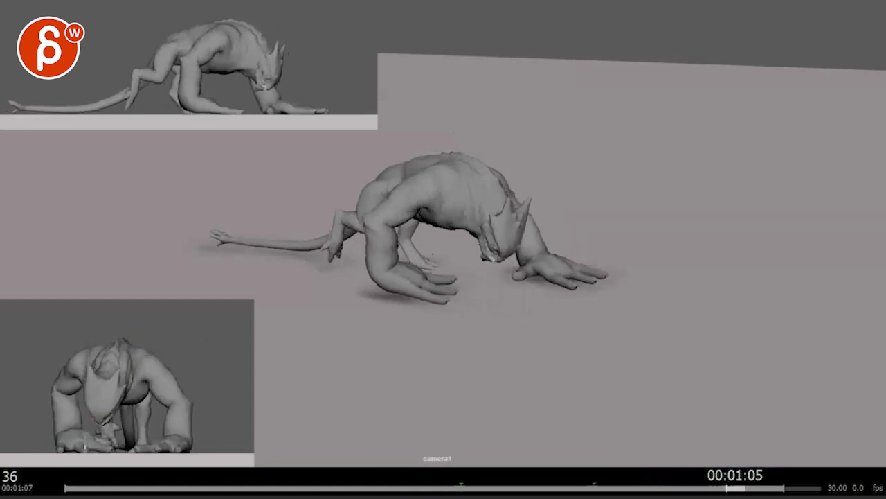
{"action": "key", "text": "Home"}
{"action": "key", "text": "Right"}
{"action": "key", "text": "Right"}
{"action": "key", "text": "Right"}
{"action": "key", "text": "Right"}
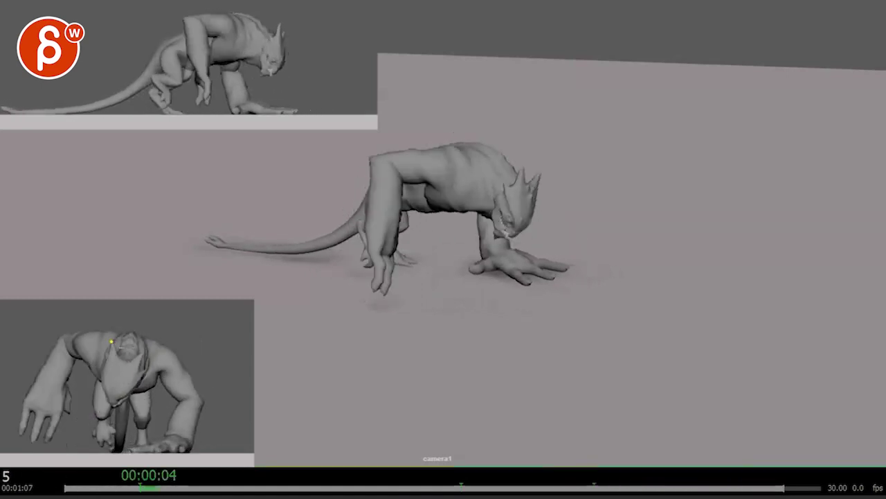
{"action": "key", "text": "Right"}
{"action": "key", "text": "Right"}
{"action": "key", "text": "Right"}
{"action": "key", "text": "Right"}
{"action": "key", "text": "Right"}
{"action": "key", "text": "Right"}
{"action": "key", "text": "Right"}
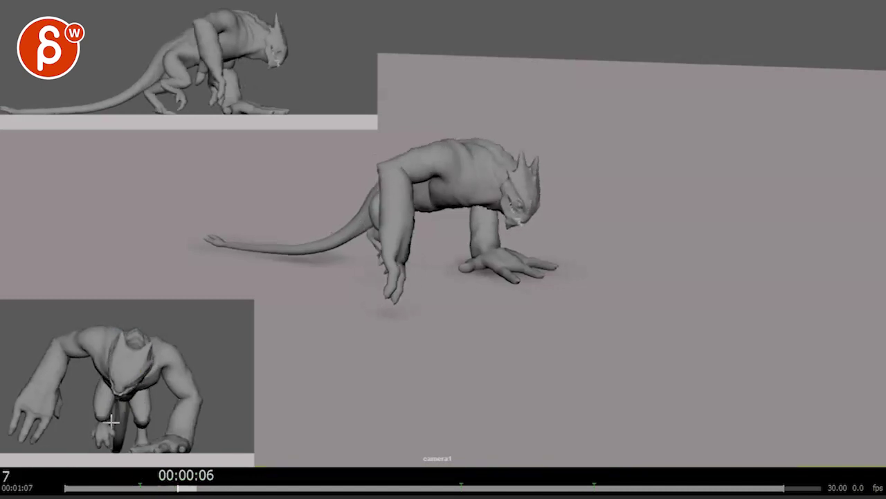
{"action": "key", "text": "Left"}
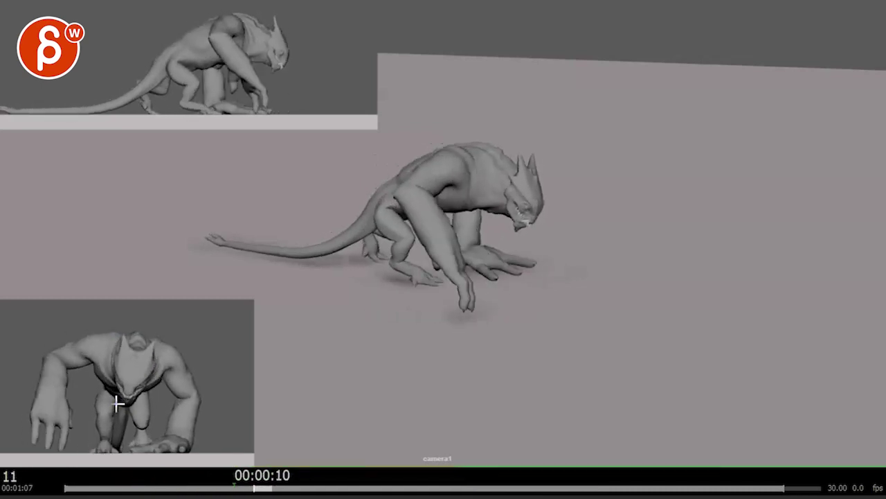
{"action": "key", "text": "Right"}
Draw a yellow note on the front-view arm, replay to frame 30, then jump back to frame 5.
{"action": "left_click_drag", "start_coordinate": [103, 406], "coordinate": [159, 386]}
{"action": "key", "text": "Right"}
{"action": "key", "text": "Right"}
{"action": "key", "text": "Right"}
{"action": "key", "text": "Right"}
{"action": "key", "text": "Right"}
{"action": "key", "text": "Right"}
{"action": "key", "text": "Right"}
{"action": "key", "text": "Right"}
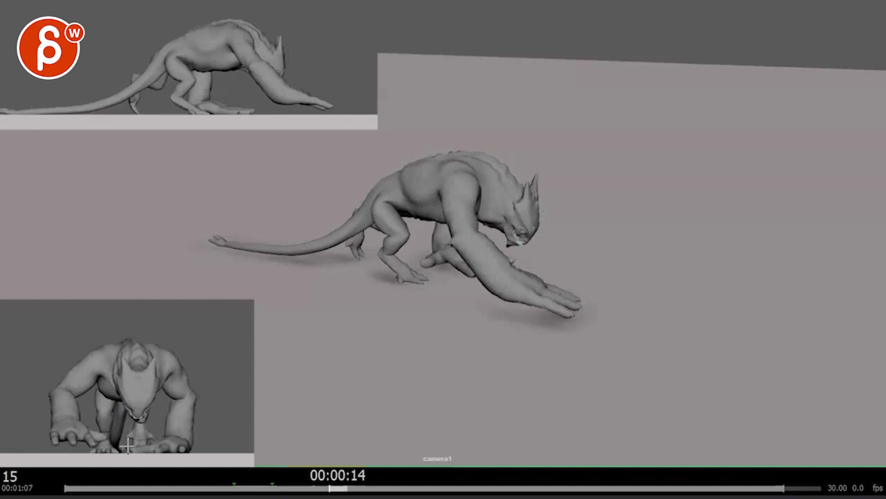
{"action": "key", "text": "space"}
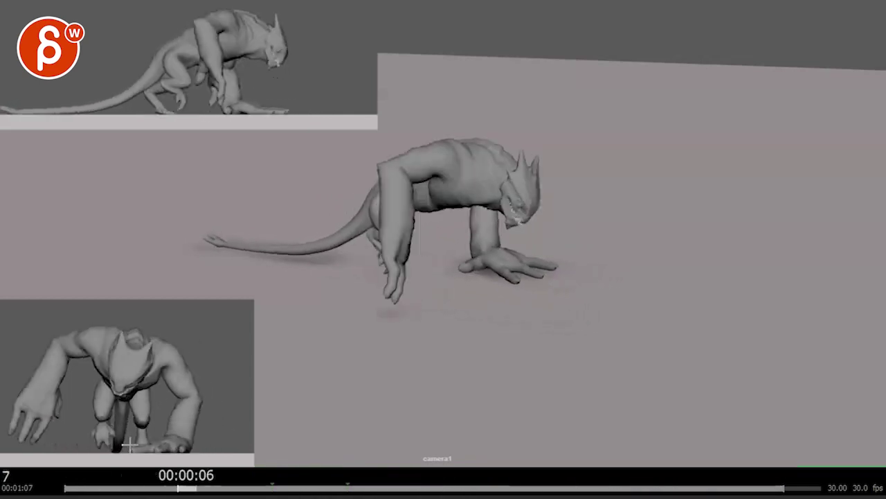
{"action": "key", "text": "space"}
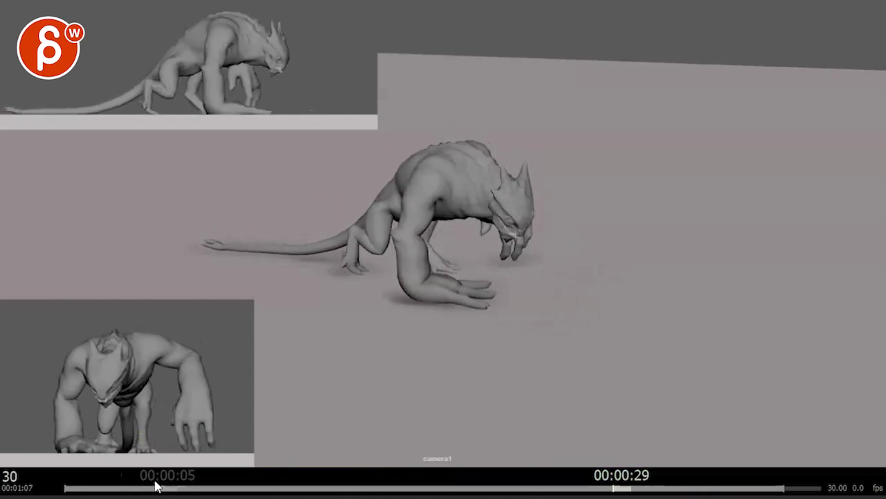
{"action": "left_click", "coordinate": [155, 486]}
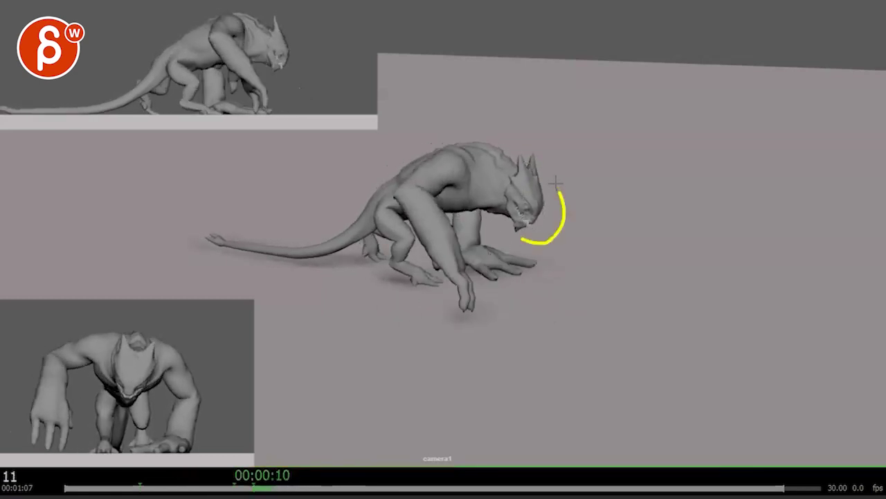
Draw a short yellow stroke over the front-view chest, scrub back to frame 24, and stop on frame 31.
{"action": "left_click_drag", "start_coordinate": [122, 413], "coordinate": [144, 397]}
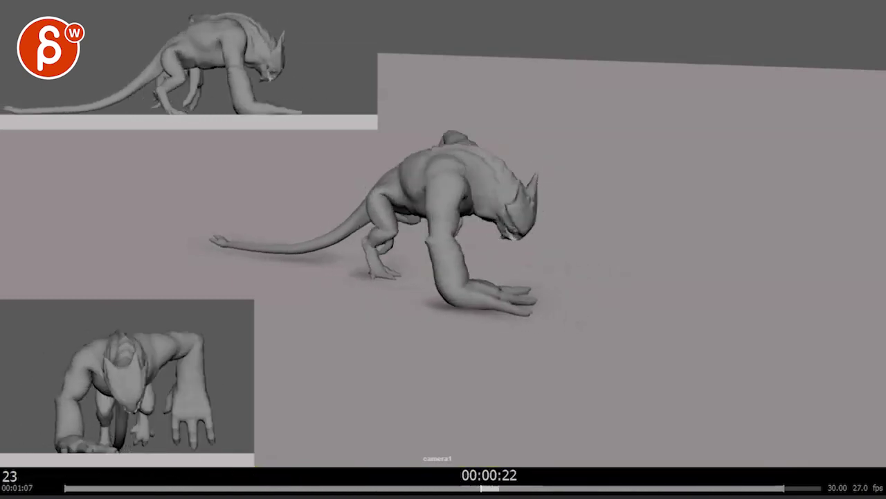
{"action": "left_click_drag", "start_coordinate": [188, 466], "coordinate": [174, 443]}
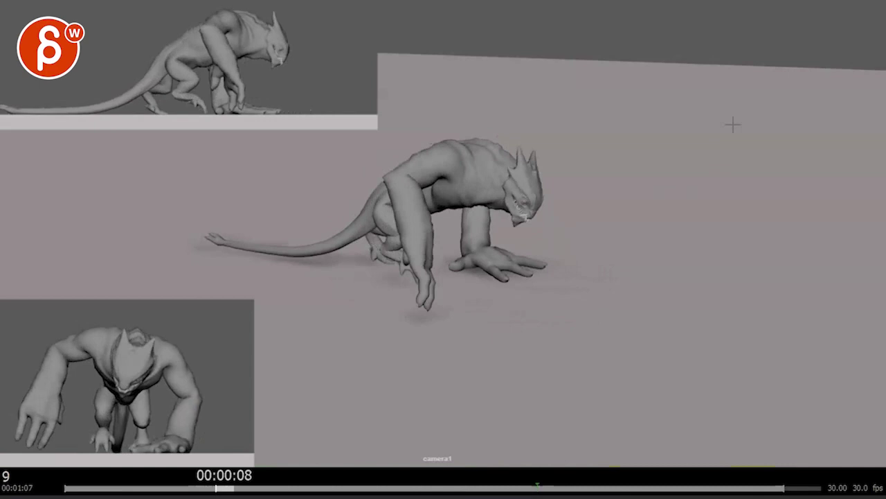
{"action": "key", "text": "space"}
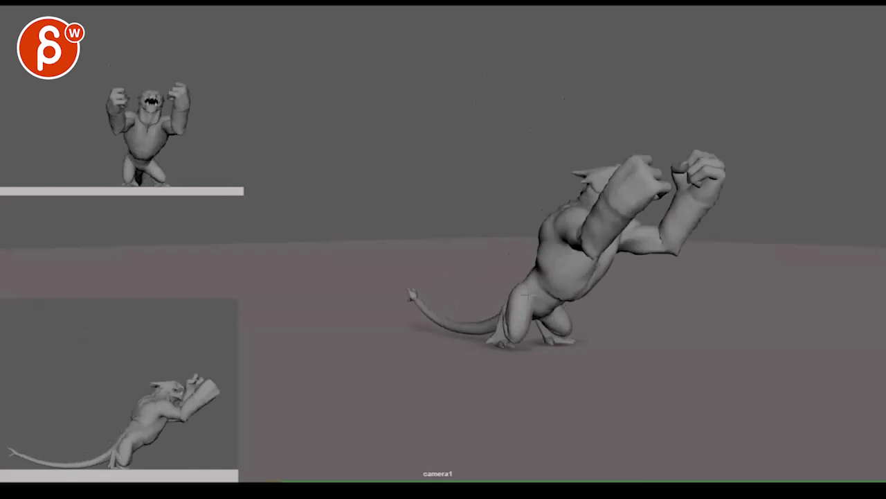
Mark the crouching creature's leg and foot with yellow strokes, then clear them and resume playback.
{"action": "left_click_drag", "start_coordinate": [518, 280], "coordinate": [521, 298]}
{"action": "left_click_drag", "start_coordinate": [526, 342], "coordinate": [511, 351]}
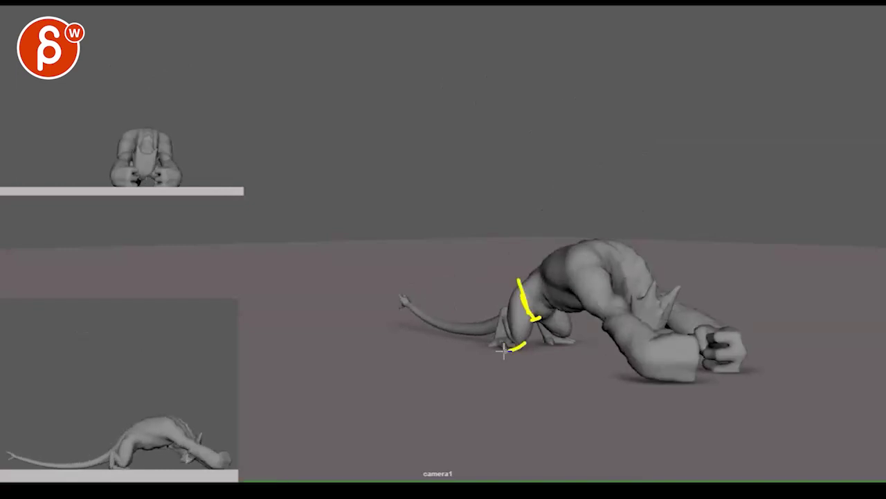
{"action": "key", "text": "space"}
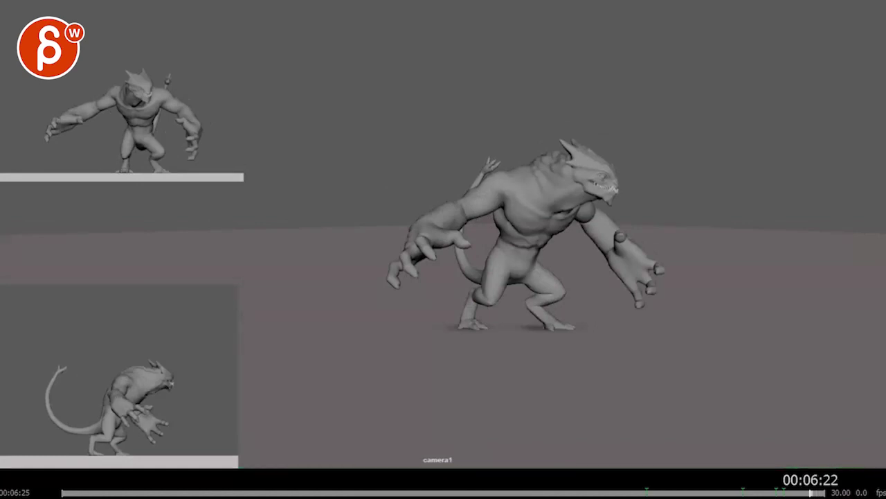
Scrub between 05:25 and 06:23 to review the arm poses, then replay from 06:14 to the end.
{"action": "mouse_move", "coordinate": [811, 493]}
{"action": "left_mouse_down"}
{"action": "mouse_move", "coordinate": [794, 493]}
{"action": "mouse_move", "coordinate": [807, 493]}
{"action": "left_mouse_up"}
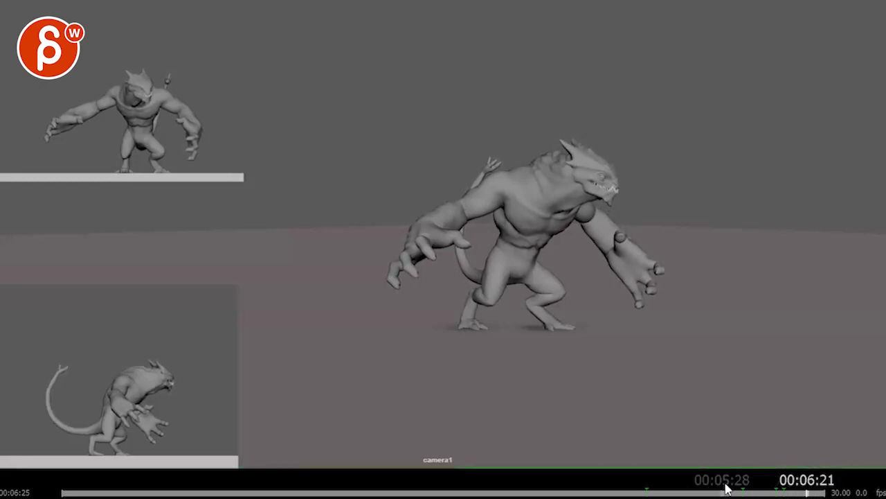
{"action": "left_click_drag", "start_coordinate": [820, 485], "coordinate": [808, 485]}
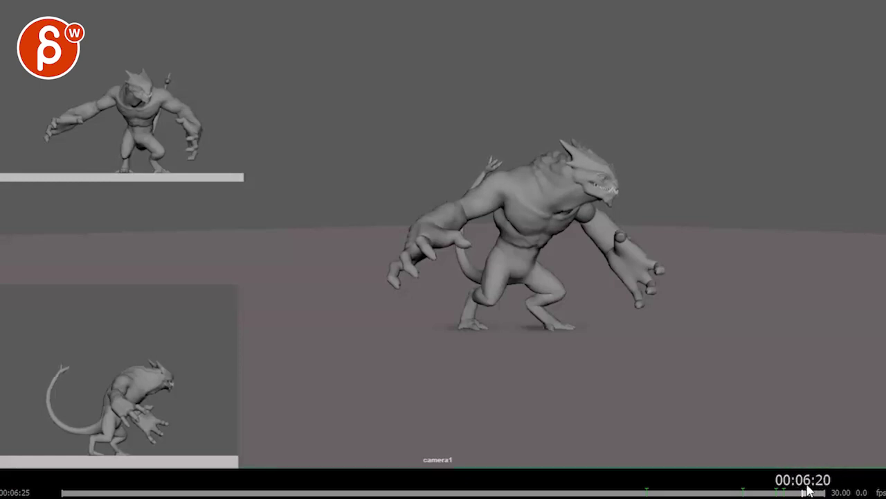
{"action": "left_click_drag", "start_coordinate": [808, 489], "coordinate": [748, 490]}
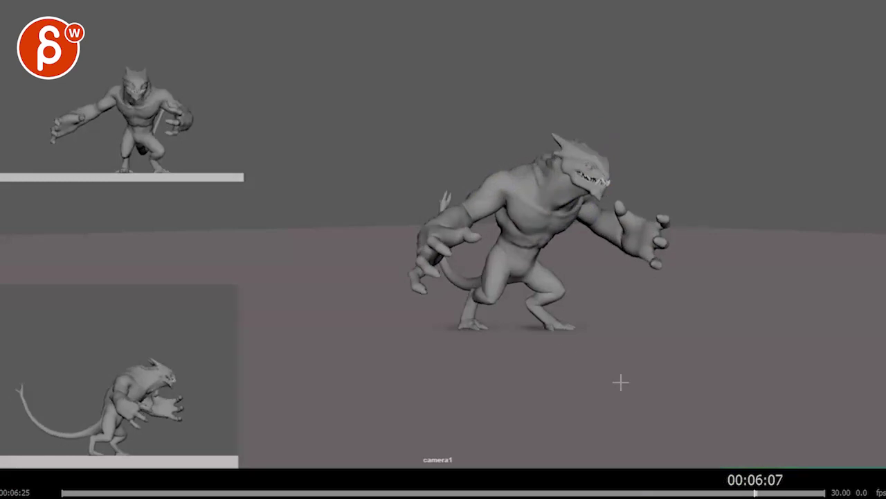
{"action": "left_click_drag", "start_coordinate": [751, 490], "coordinate": [804, 489]}
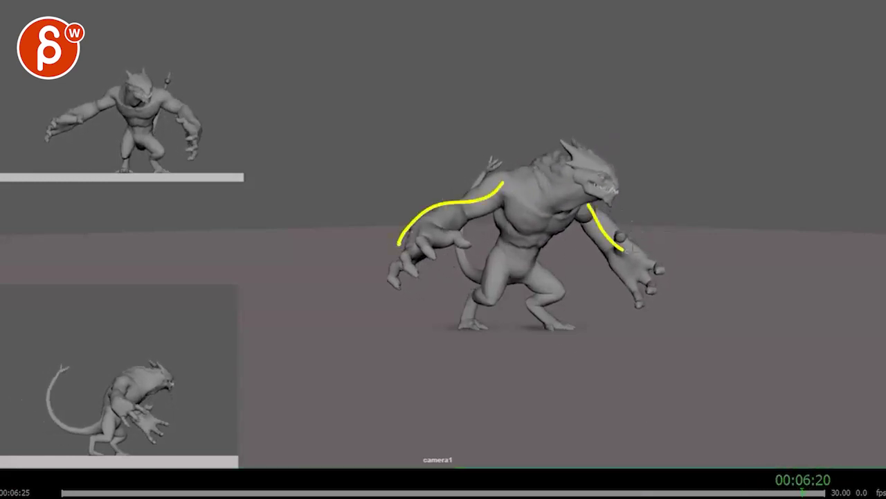
{"action": "key", "text": "Right"}
{"action": "key", "text": "Right"}
{"action": "key", "text": "Right"}
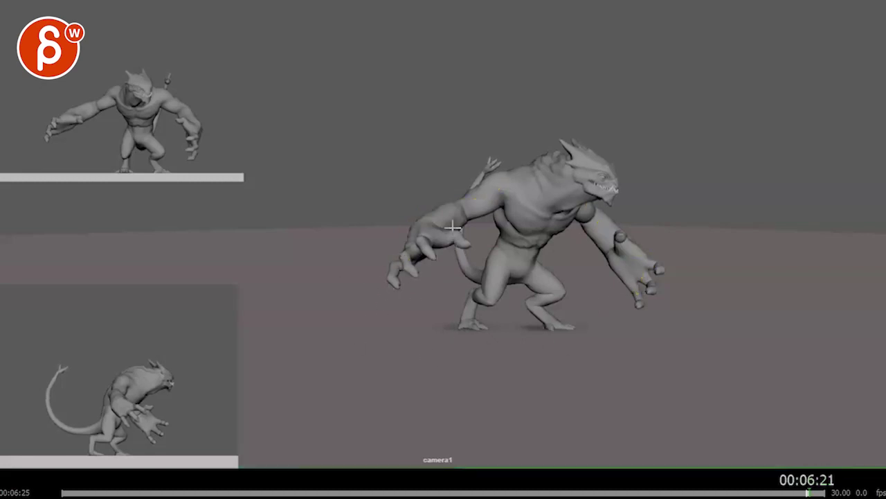
{"action": "key", "text": "Left"}
{"action": "key", "text": "Left"}
{"action": "key", "text": "Left"}
{"action": "key", "text": "Right"}
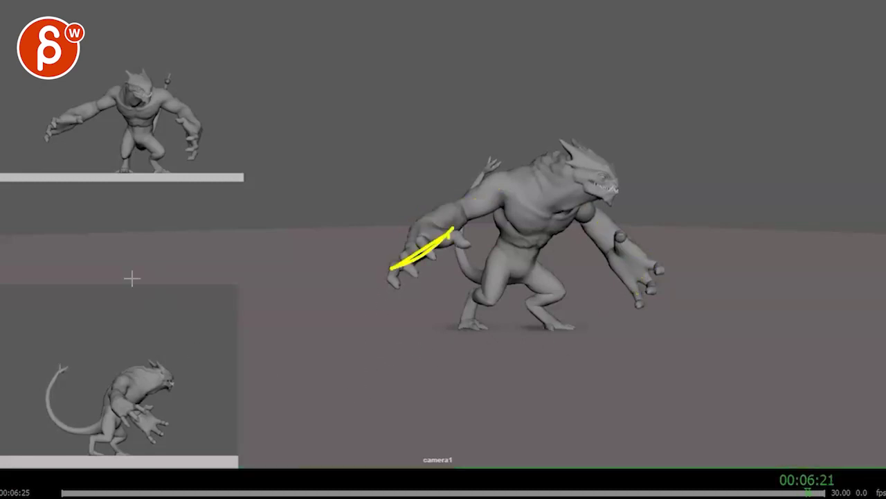
{"action": "key", "text": "space"}
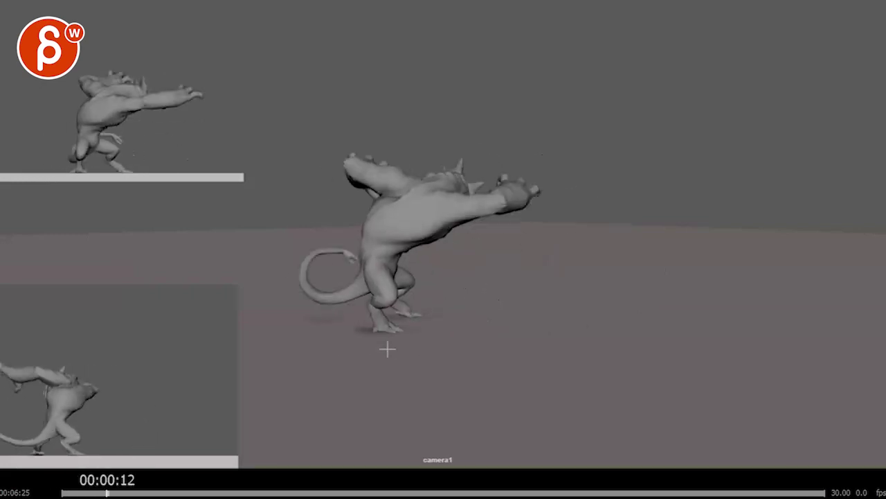
{"action": "left_click", "coordinate": [781, 493]}
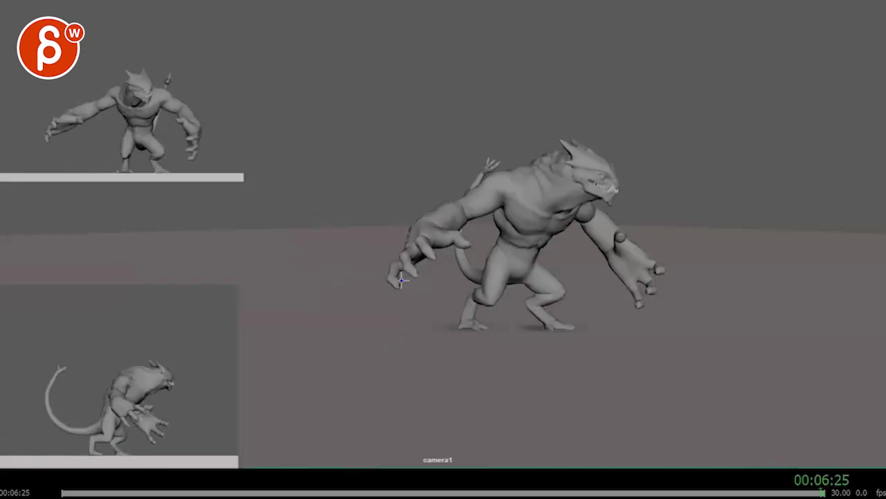